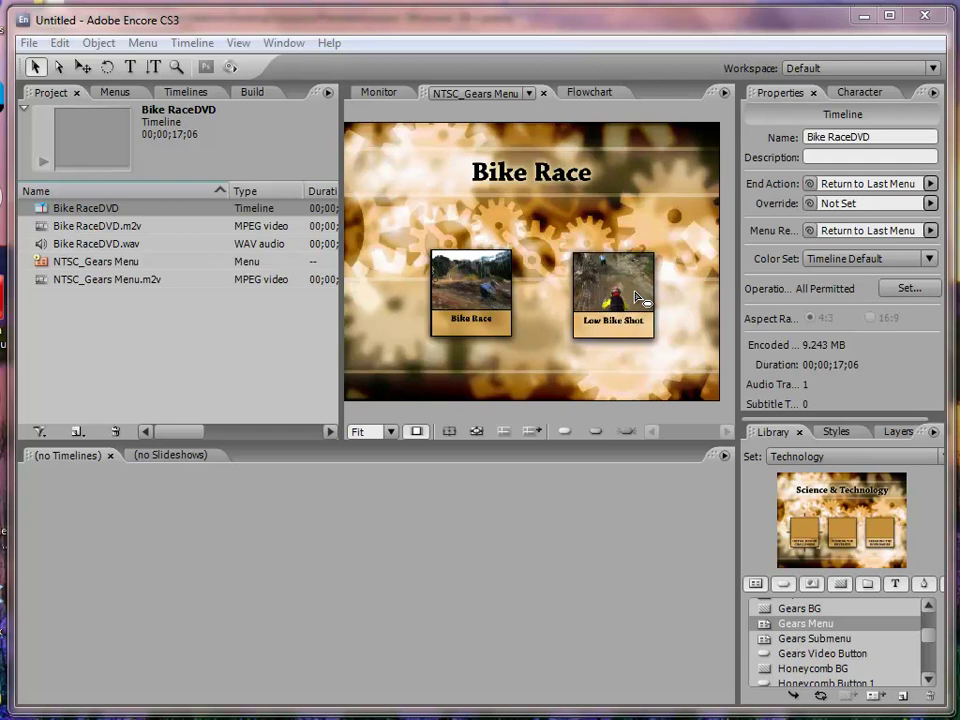
Select the Low Bike Shot button on the menu to check its link properties.
{"action": "left_click_drag", "start_coordinate": [107, 210], "coordinate": [593, 285]}
{"action": "left_click", "coordinate": [605, 300]}
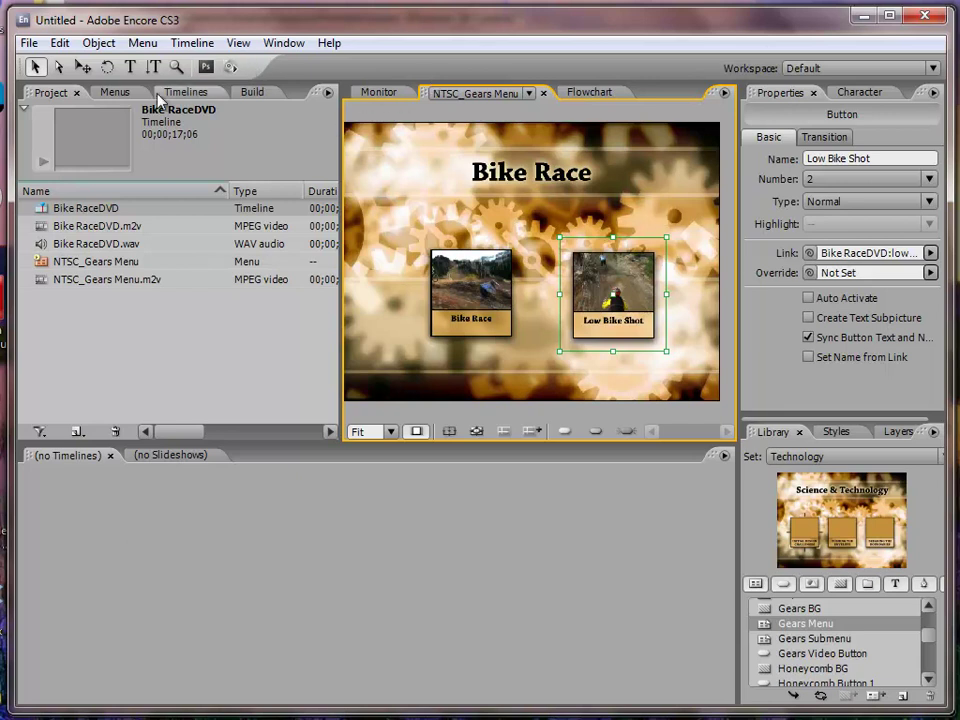
Set the project's build format to Flash.
{"action": "left_click", "coordinate": [262, 92]}
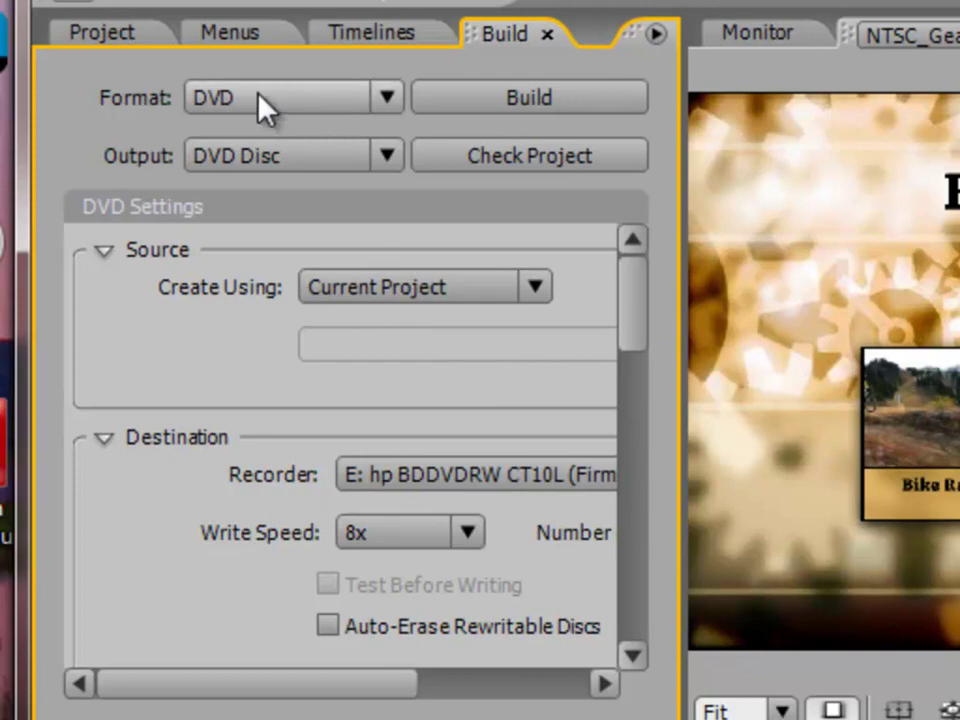
{"action": "left_click", "coordinate": [388, 98]}
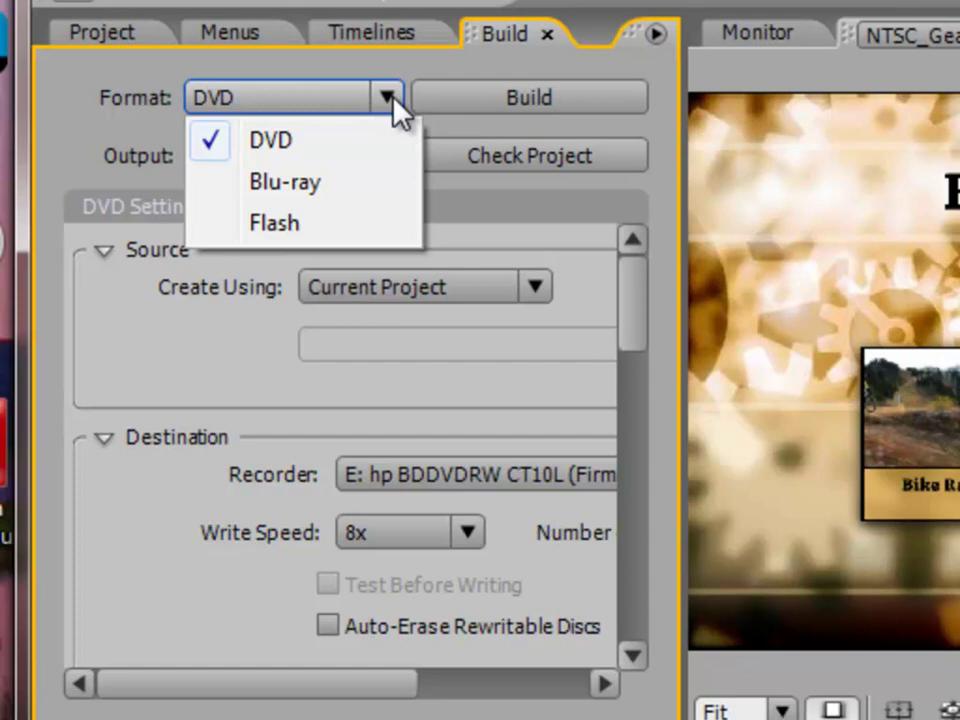
{"action": "left_click", "coordinate": [399, 88]}
{"action": "left_click", "coordinate": [398, 92]}
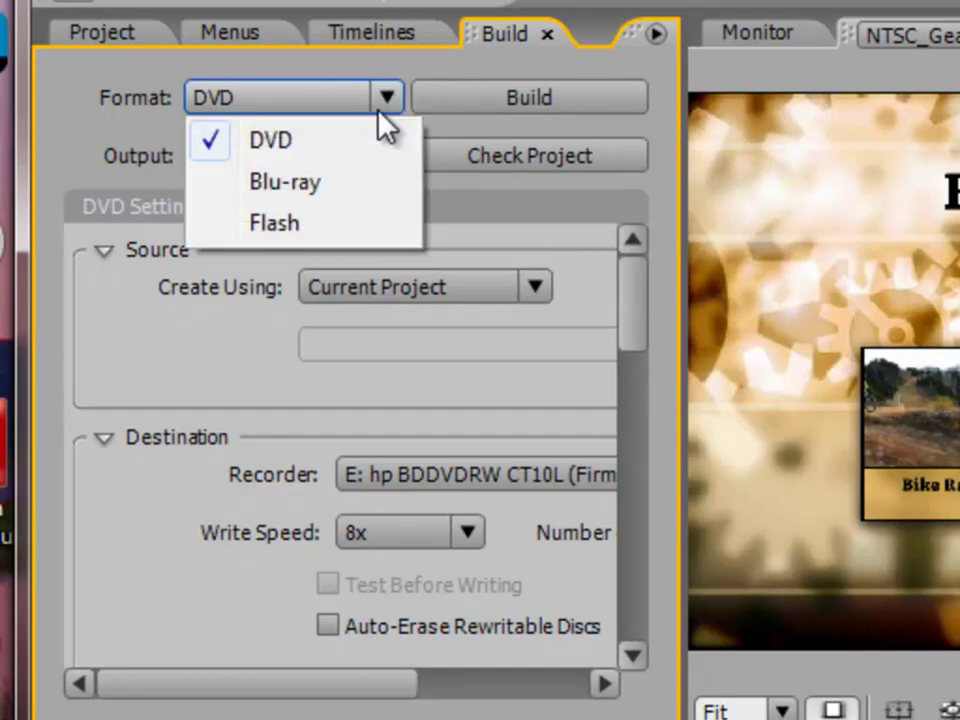
{"action": "left_click", "coordinate": [324, 224]}
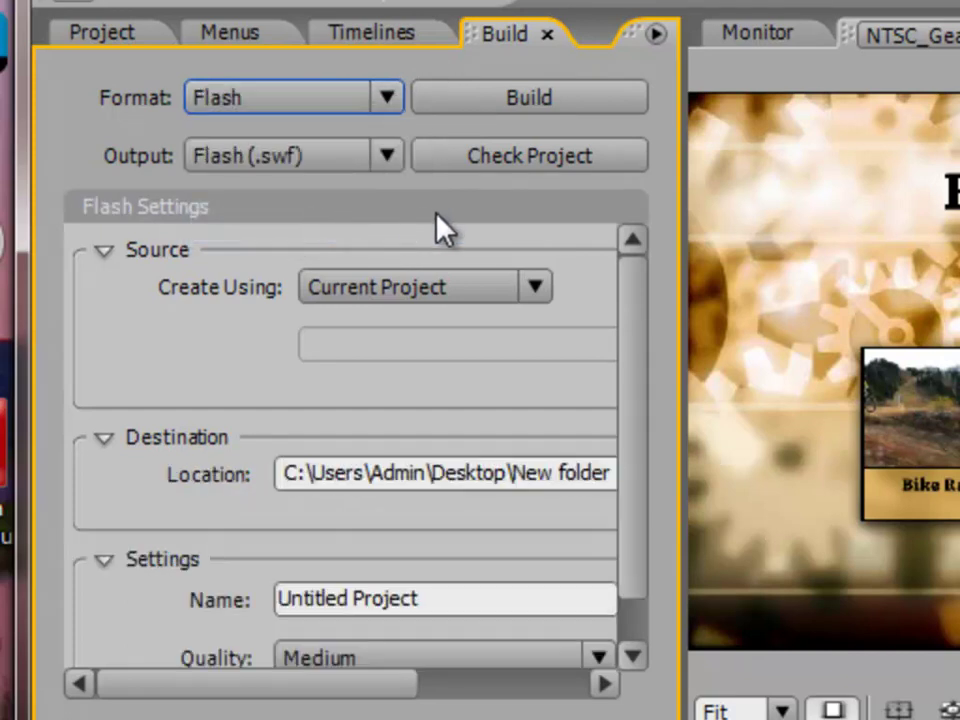
Choose a new desktop folder named Bike Race as the destination for the Flash build.
{"action": "left_click", "coordinate": [632, 656]}
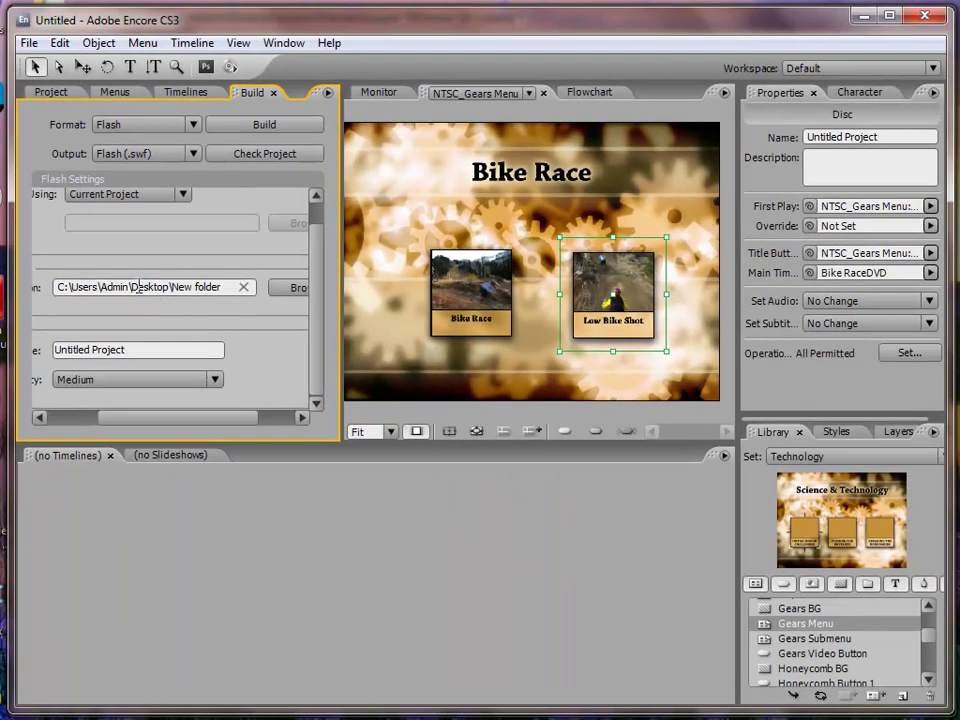
{"action": "left_click", "coordinate": [288, 290]}
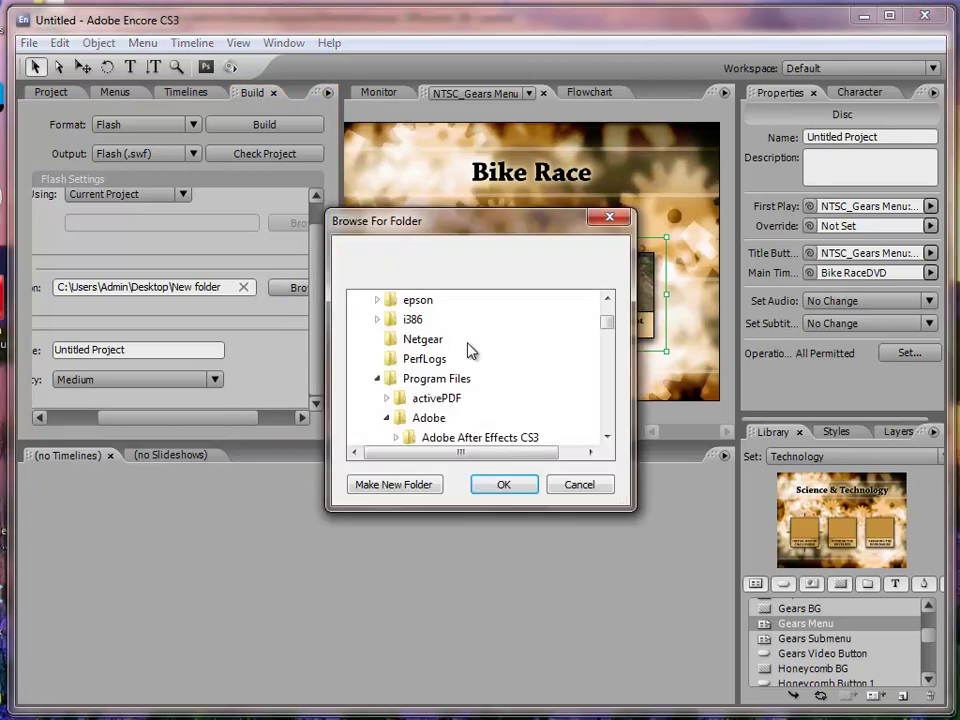
{"action": "left_click_drag", "start_coordinate": [604, 325], "coordinate": [603, 305]}
{"action": "left_click", "coordinate": [415, 302]}
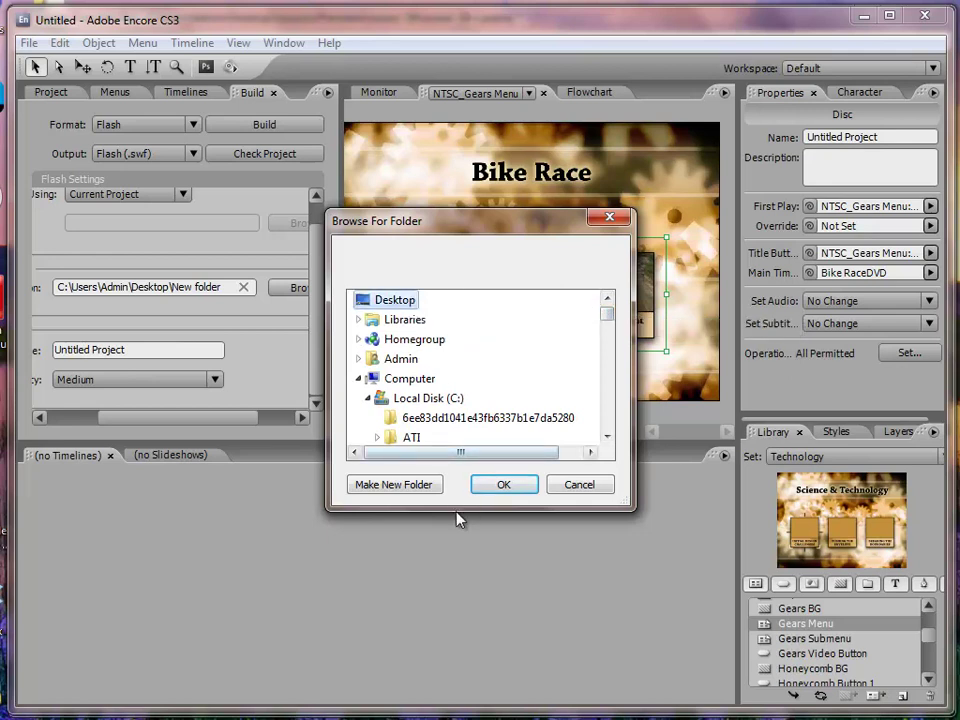
{"action": "left_click", "coordinate": [390, 488]}
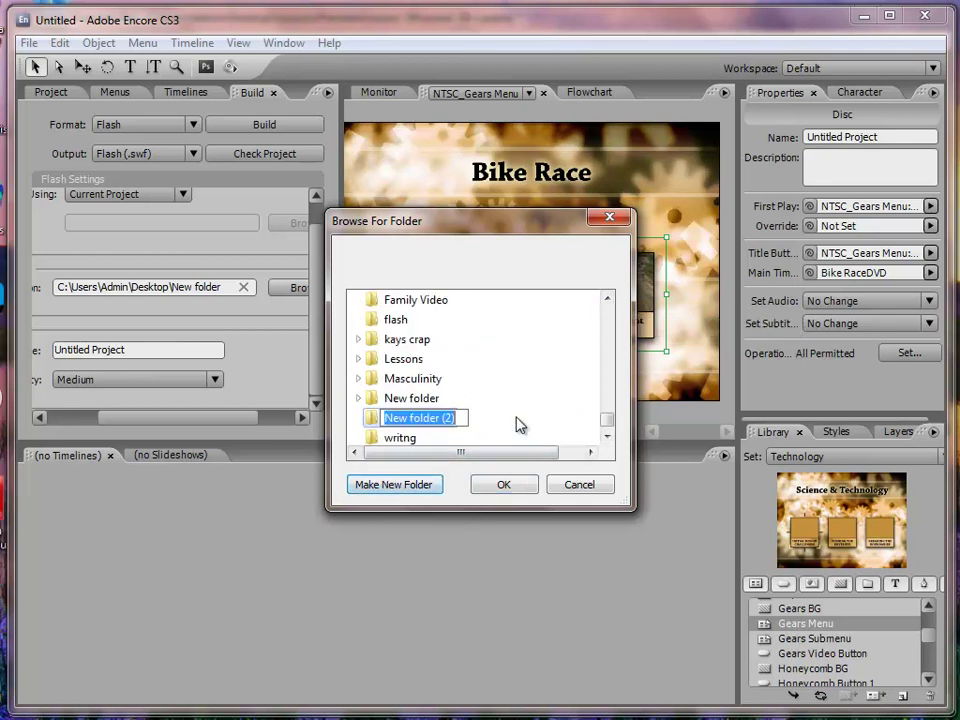
{"action": "type", "text": "B"}
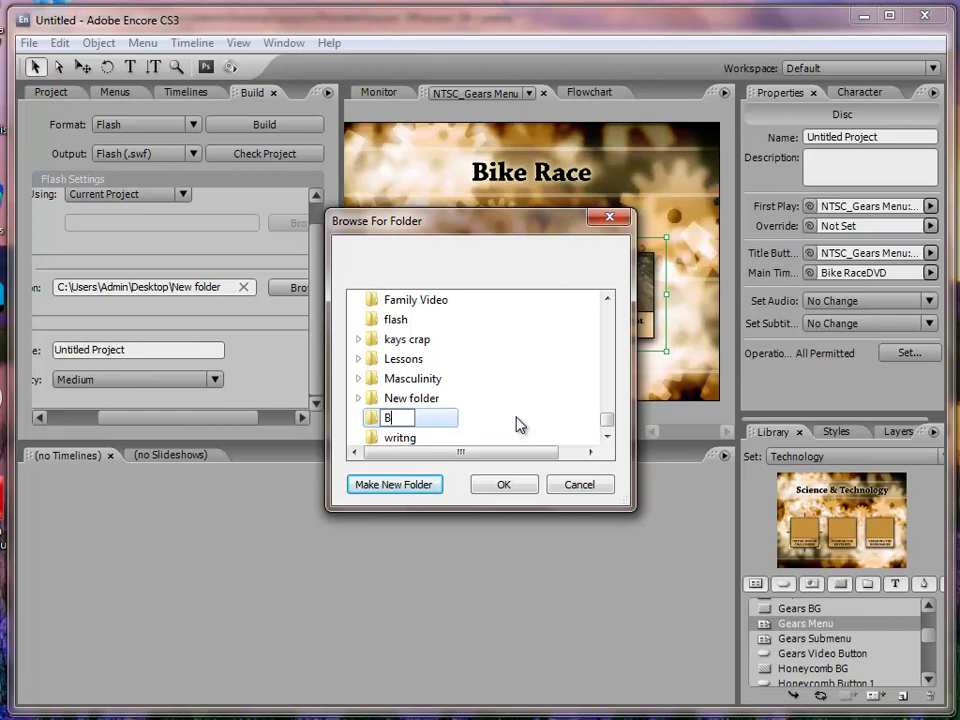
{"action": "type", "text": "ike Race"}
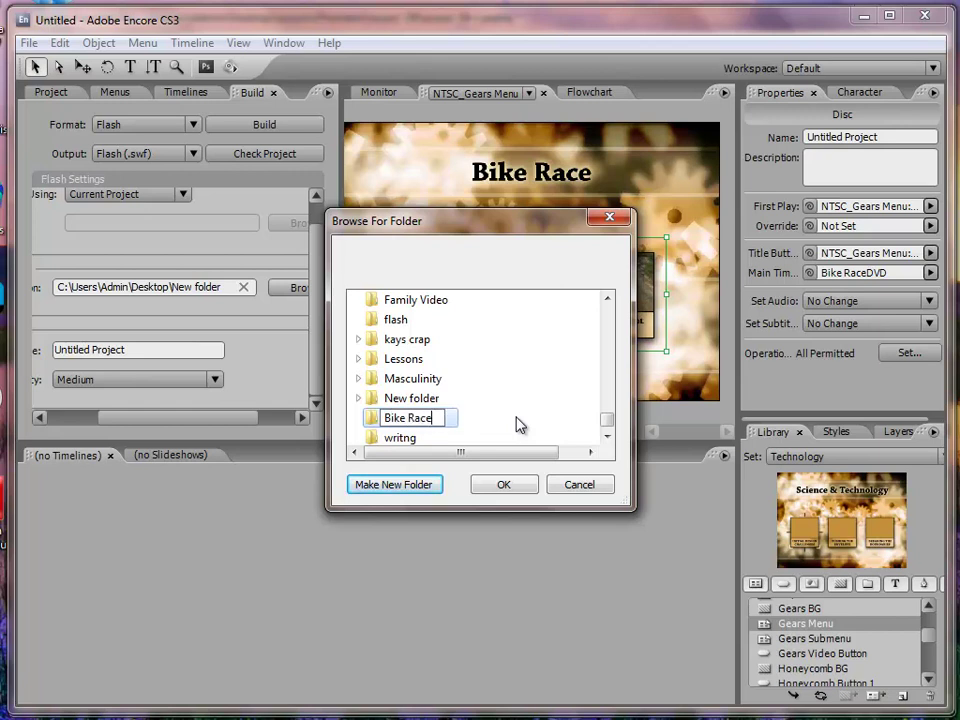
{"action": "left_click", "coordinate": [516, 490]}
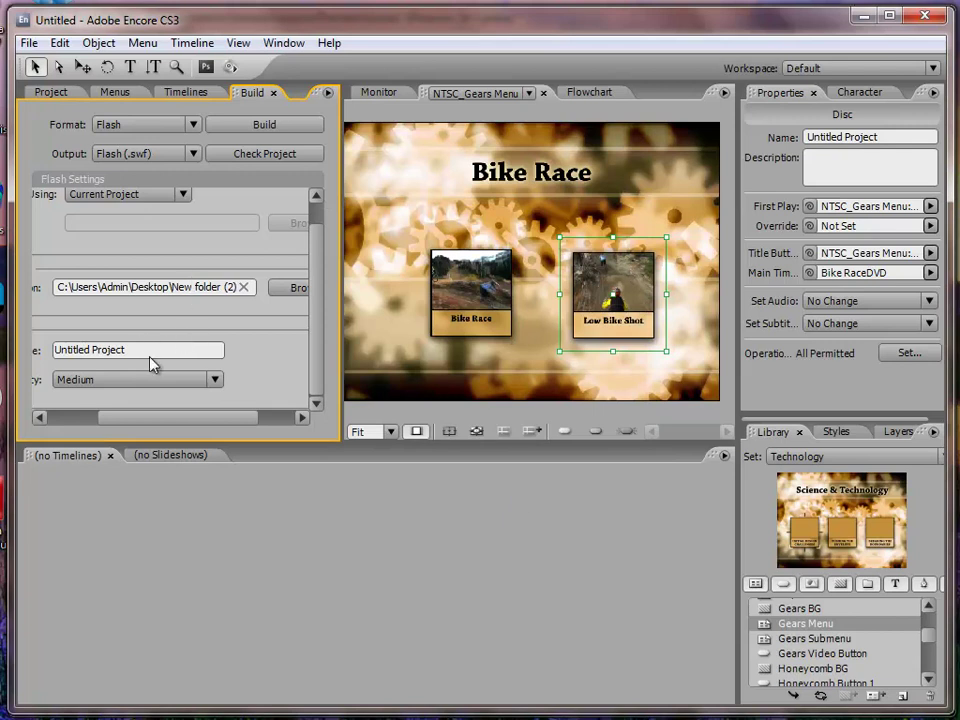
Set the Flash build quality to High.
{"action": "mouse_move", "coordinate": [165, 417]}
{"action": "left_mouse_down"}
{"action": "mouse_move", "coordinate": [101, 426]}
{"action": "mouse_move", "coordinate": [150, 424]}
{"action": "left_mouse_up"}
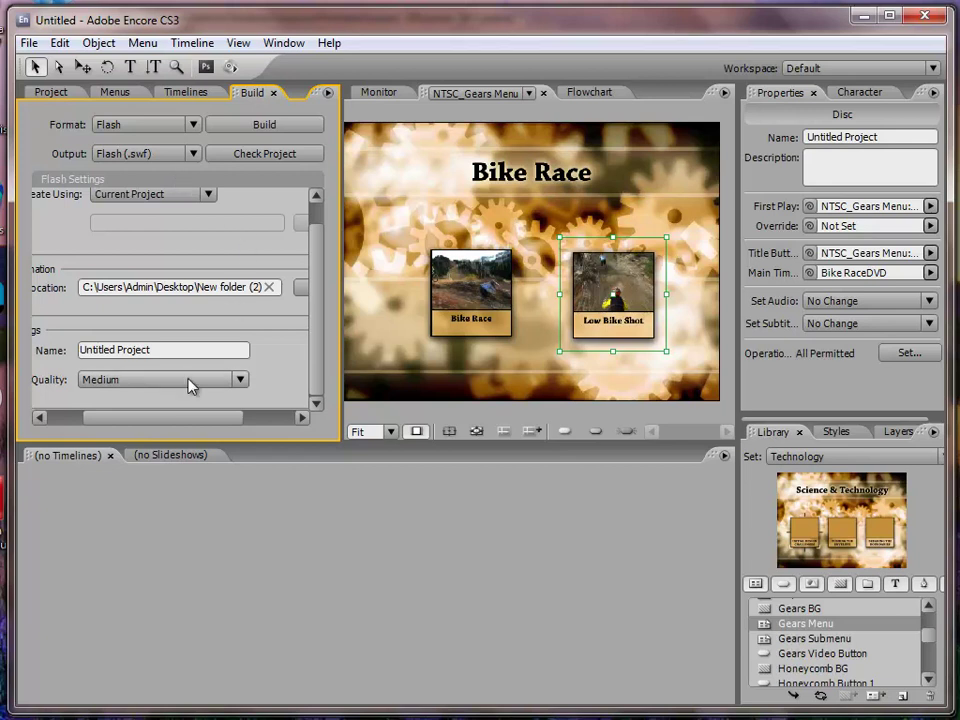
{"action": "left_click_drag", "start_coordinate": [146, 422], "coordinate": [95, 422]}
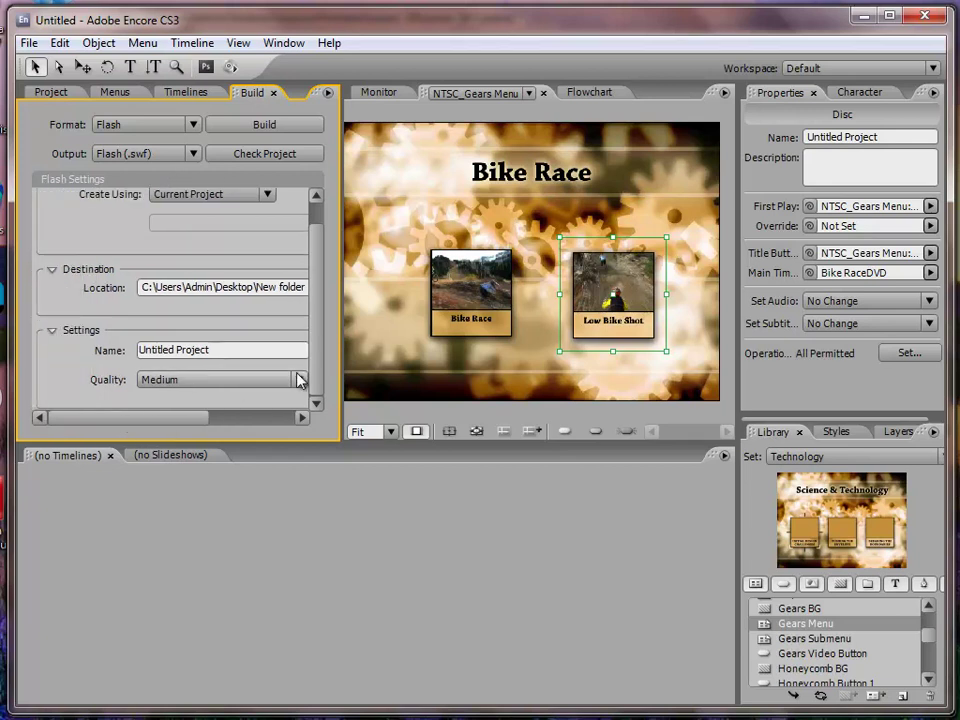
{"action": "left_click", "coordinate": [298, 379]}
{"action": "left_click", "coordinate": [200, 444]}
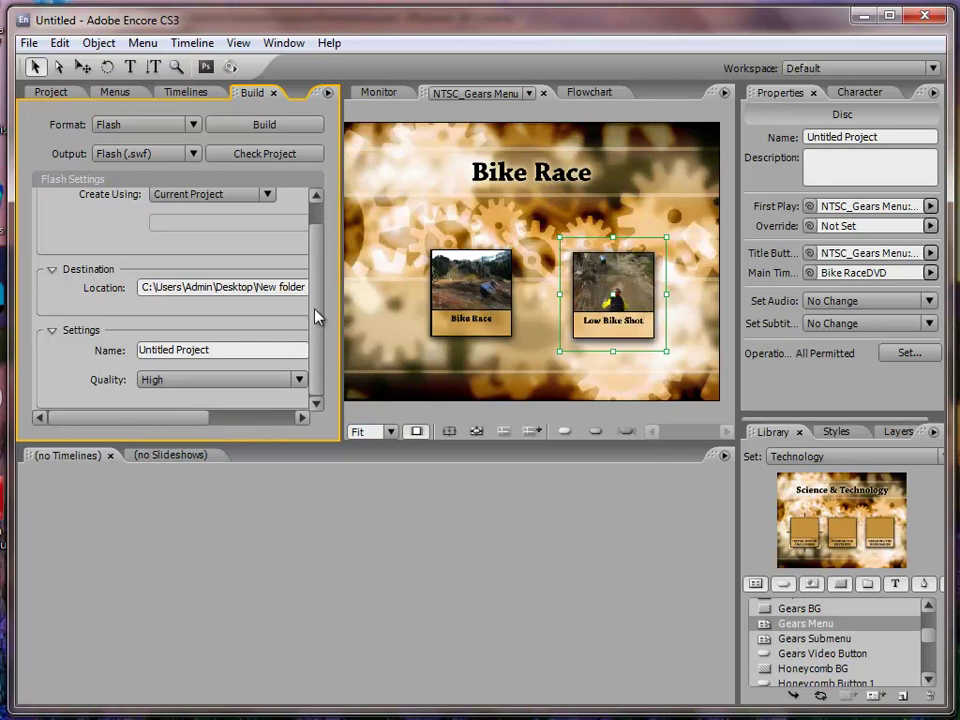
Name the Flash build Bike Race.
{"action": "left_click_drag", "start_coordinate": [311, 328], "coordinate": [318, 281]}
{"action": "left_click_drag", "start_coordinate": [171, 420], "coordinate": [48, 366]}
{"action": "left_click", "coordinate": [185, 376]}
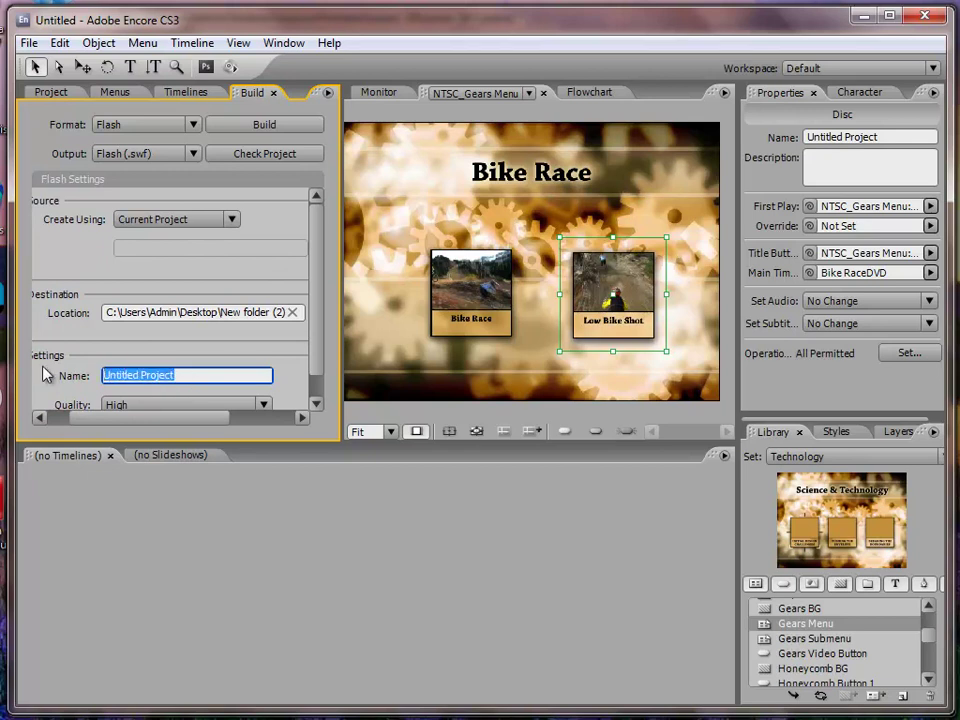
{"action": "type", "text": "Bike Race"}
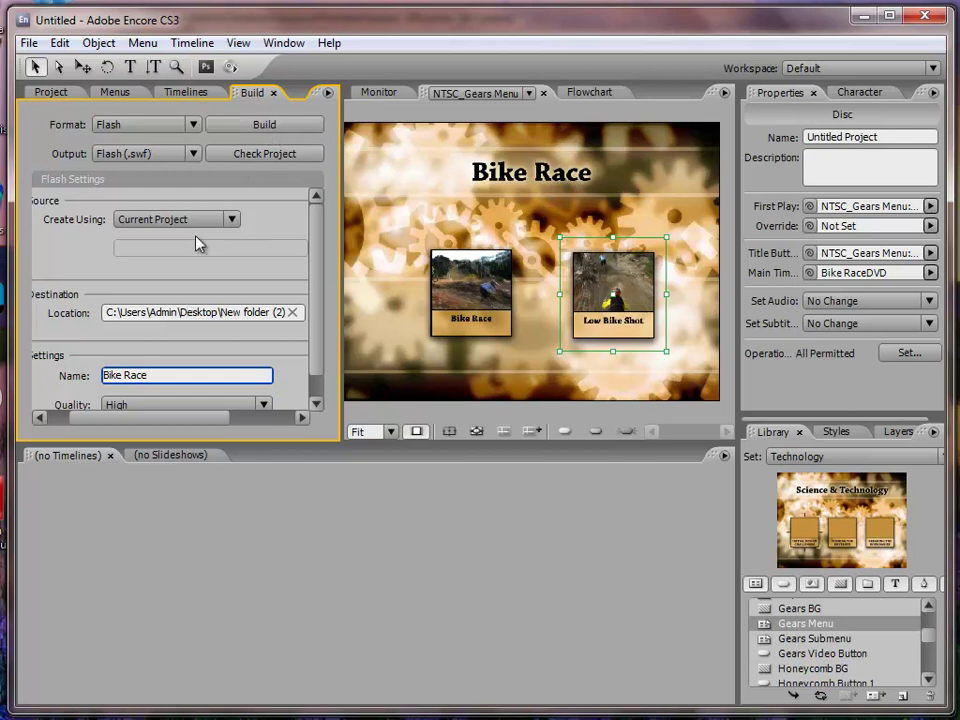
Build the Flash output, saving the project as BR and allowing the missing destination folder to be created.
{"action": "left_click", "coordinate": [266, 125]}
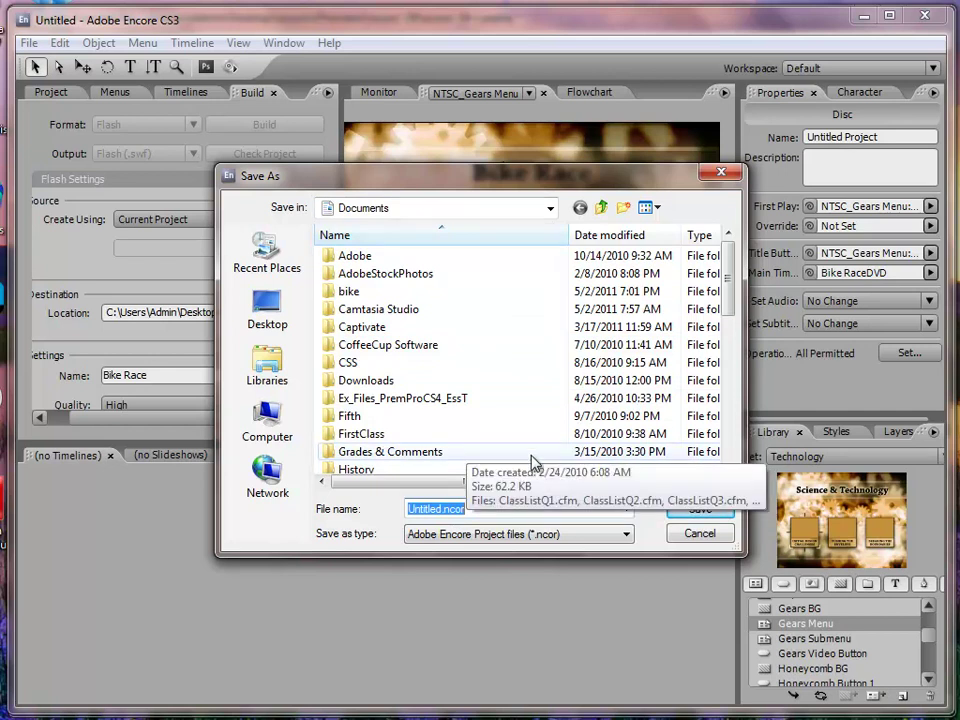
{"action": "type", "text": "BR"}
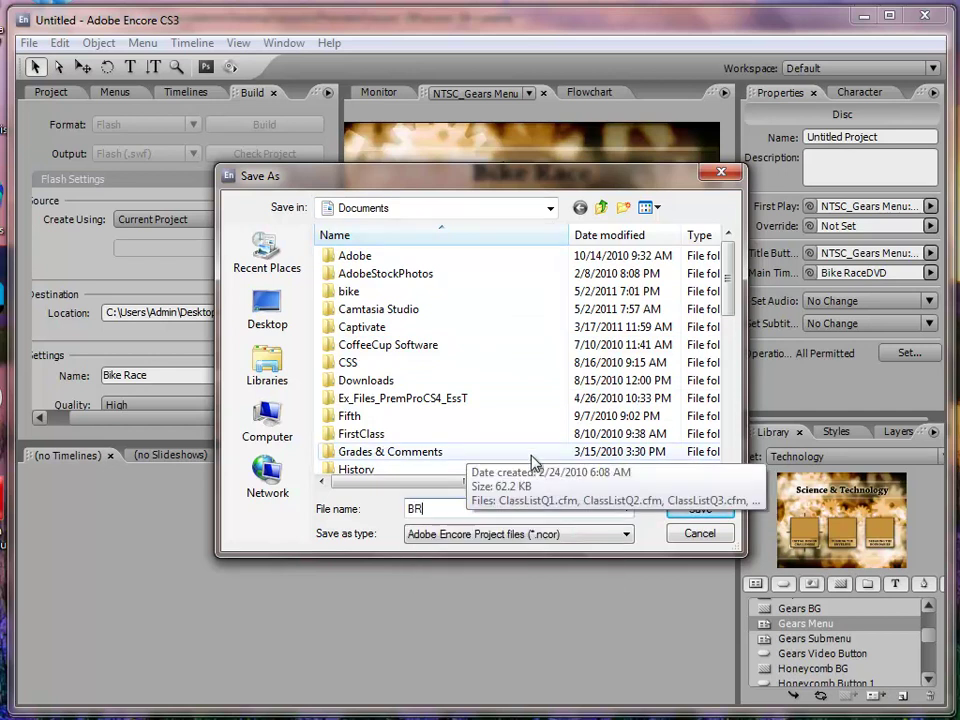
{"action": "left_click", "coordinate": [716, 512]}
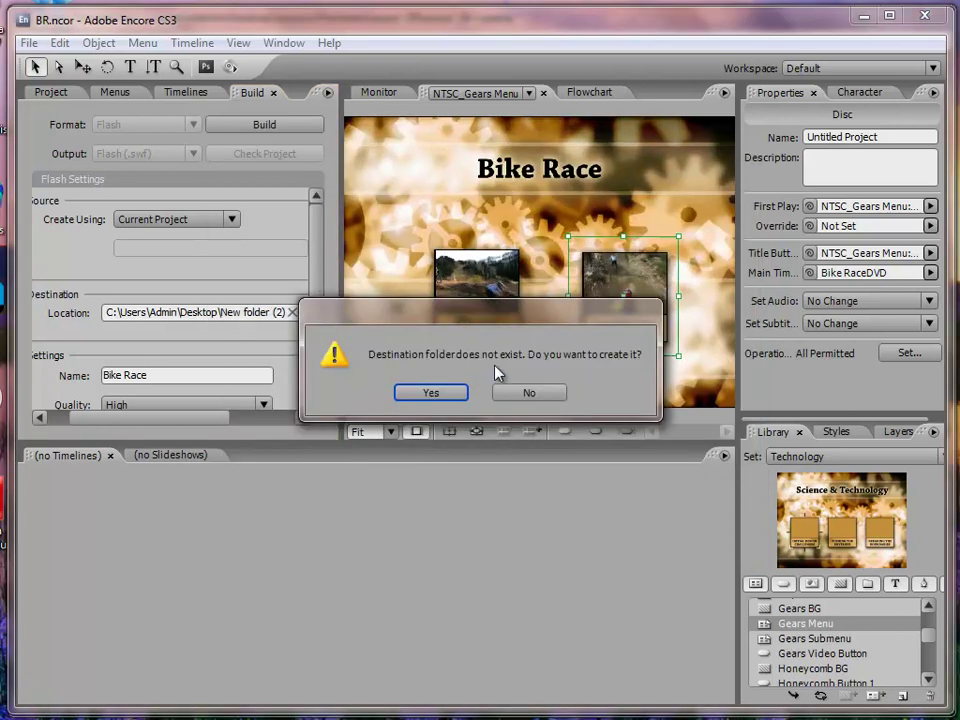
{"action": "left_click", "coordinate": [432, 393]}
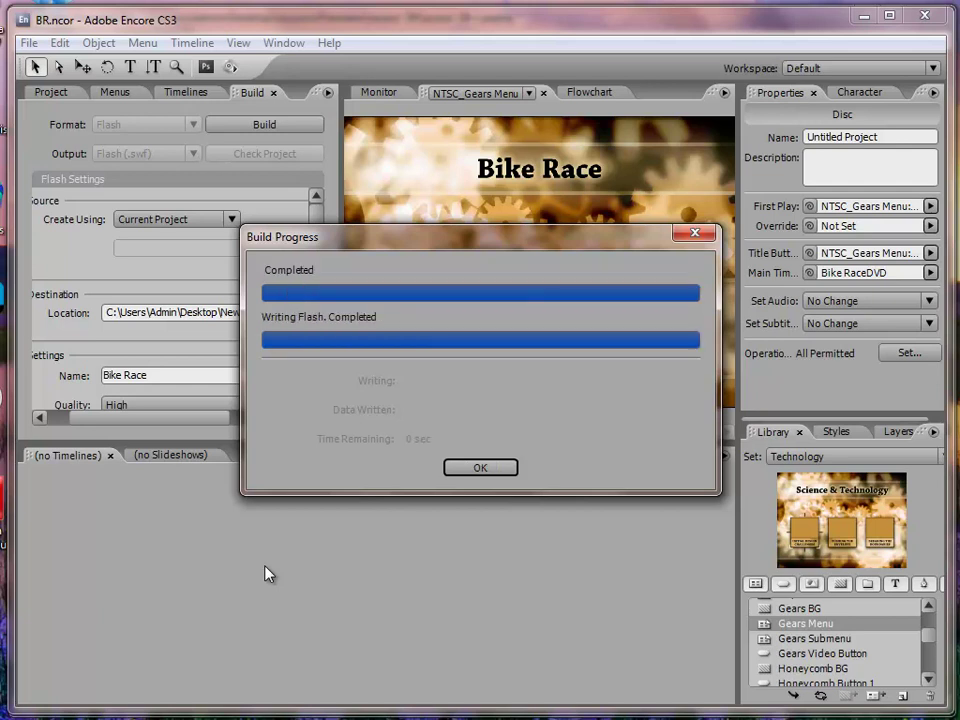
{"action": "left_click", "coordinate": [477, 473]}
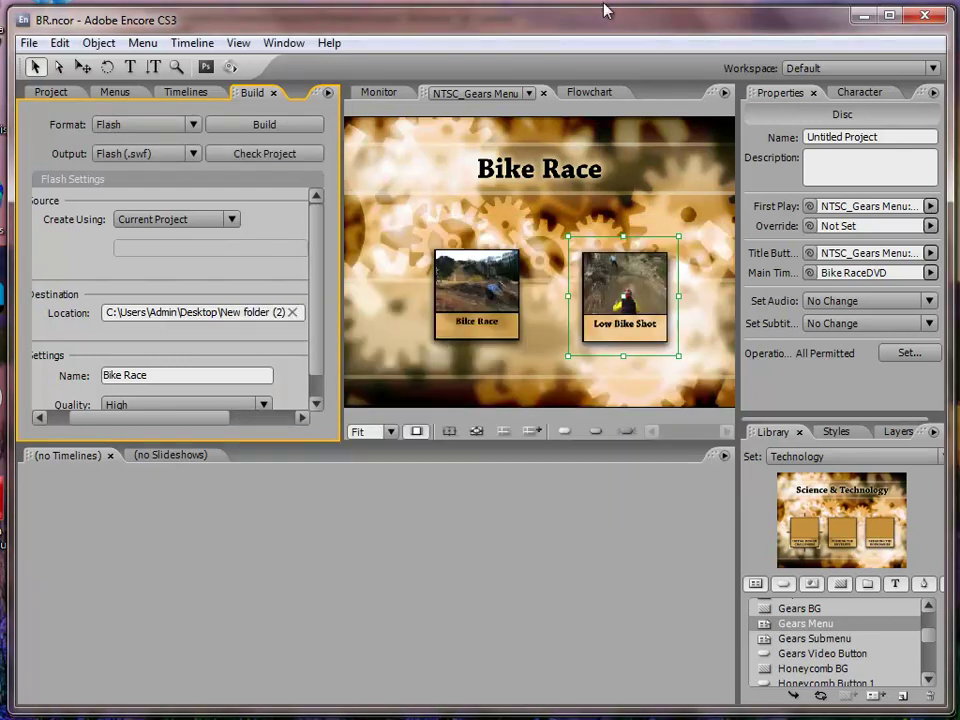
Minimize Encore and Premiere Pro, and open index.html from the Bike Race folder inside the desktop's New folder (2) in Chrome.
{"action": "left_click", "coordinate": [864, 17]}
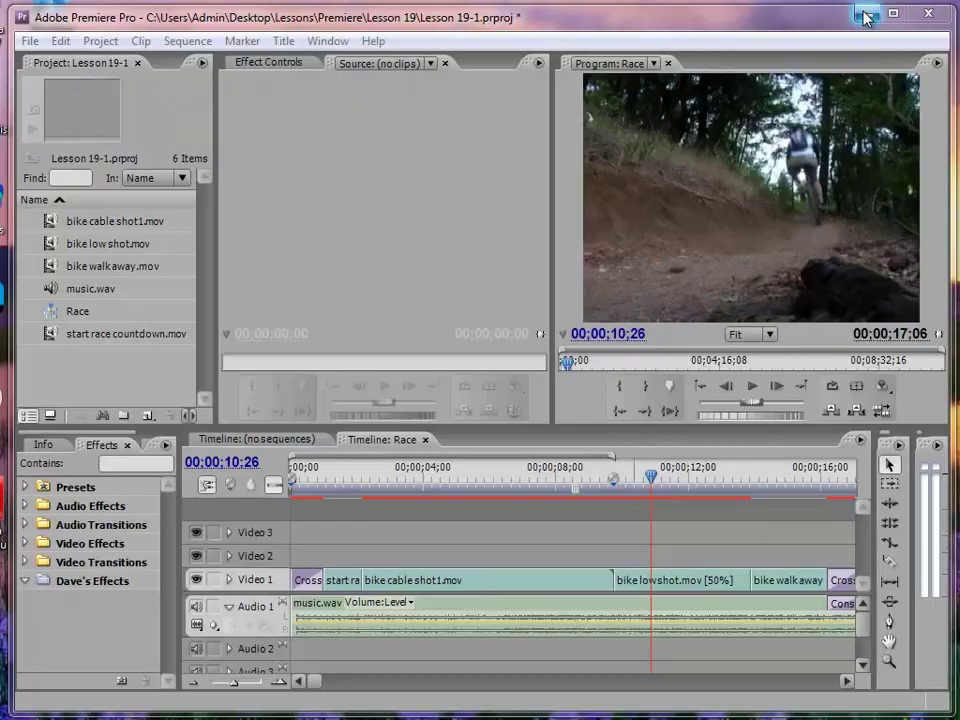
{"action": "left_click", "coordinate": [866, 17]}
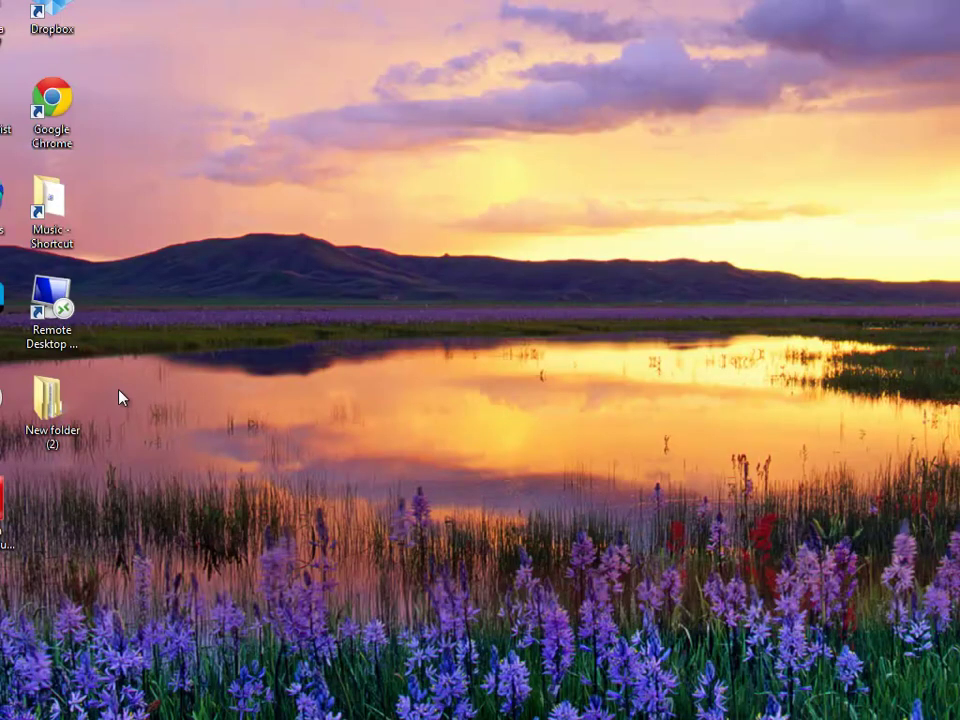
{"action": "double_click", "coordinate": [58, 408]}
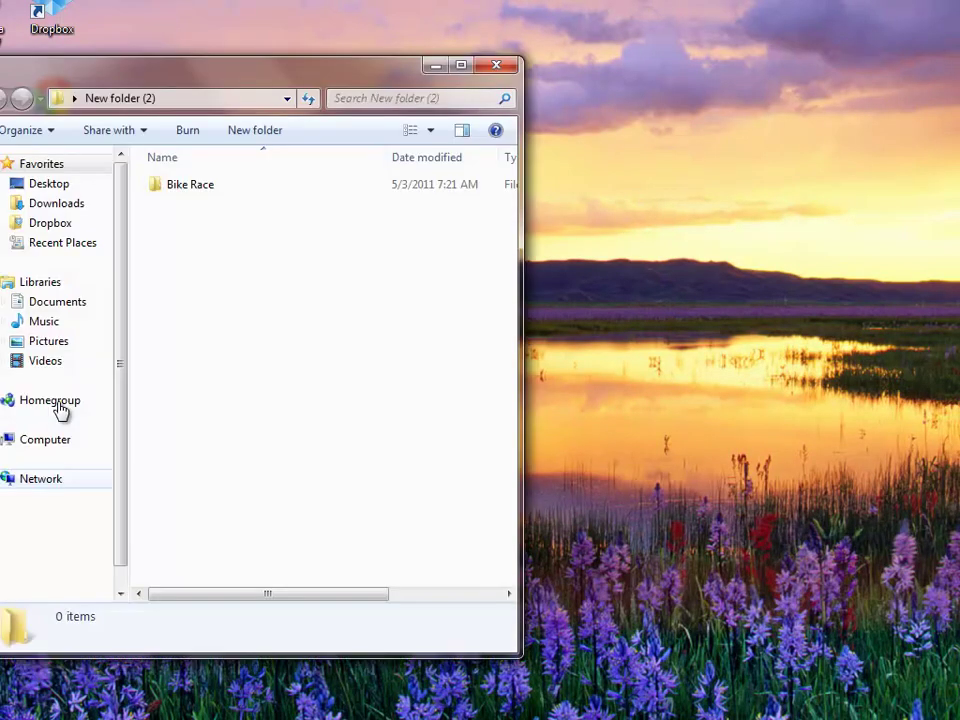
{"action": "double_click", "coordinate": [204, 190]}
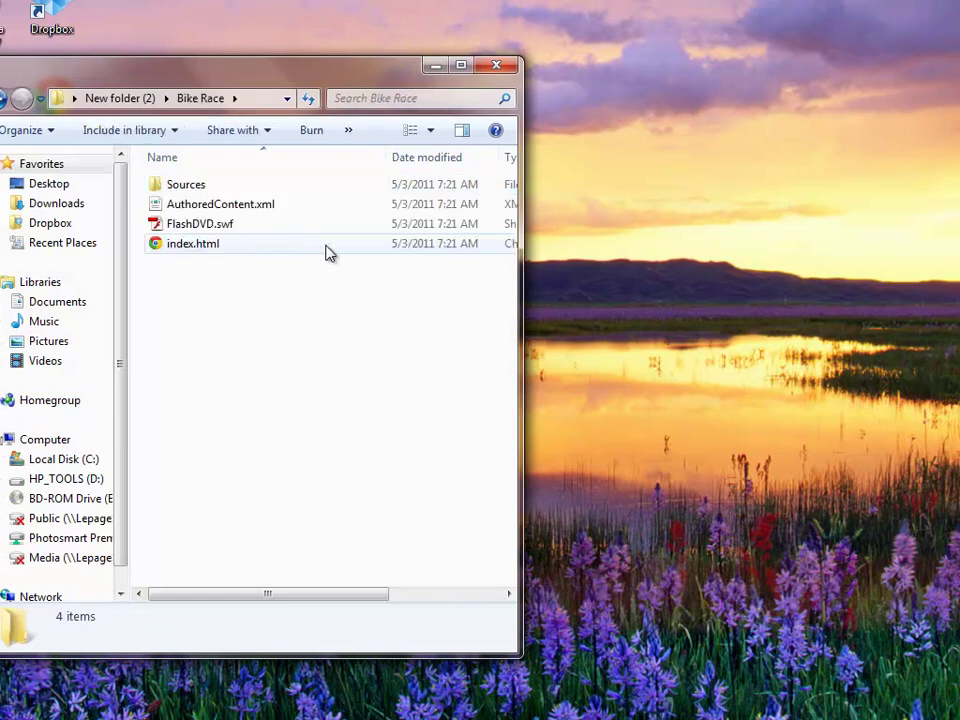
{"action": "double_click", "coordinate": [193, 250]}
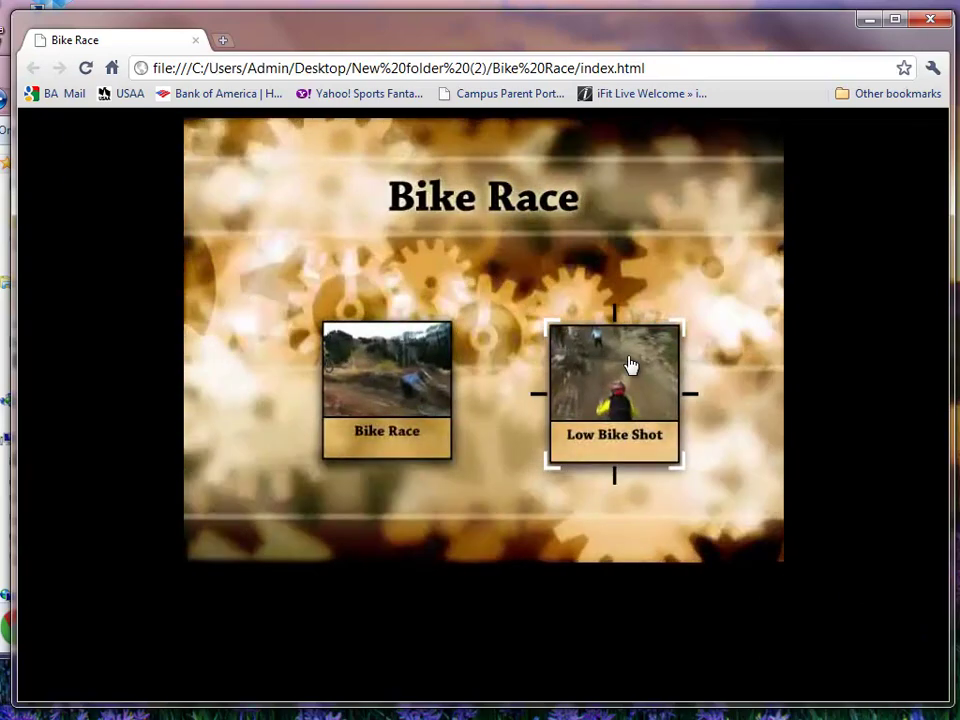
Test the exported menu by playing Low Bike Shot, returning to the menu, and playing Low Bike Shot again.
{"action": "left_click", "coordinate": [607, 380]}
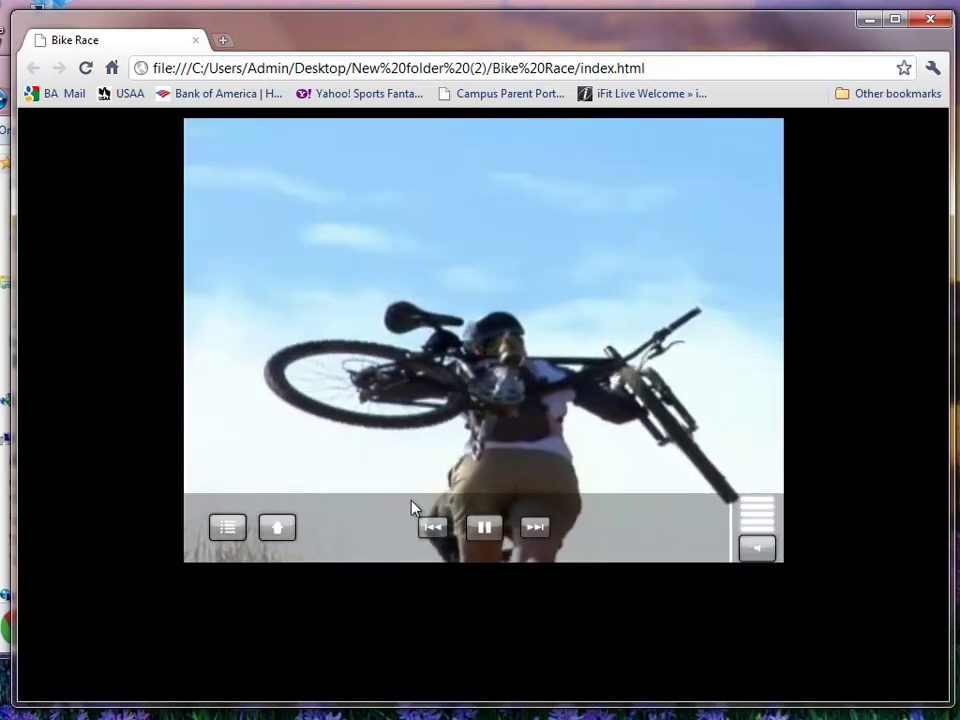
{"action": "left_click", "coordinate": [226, 528]}
{"action": "left_click", "coordinate": [410, 370]}
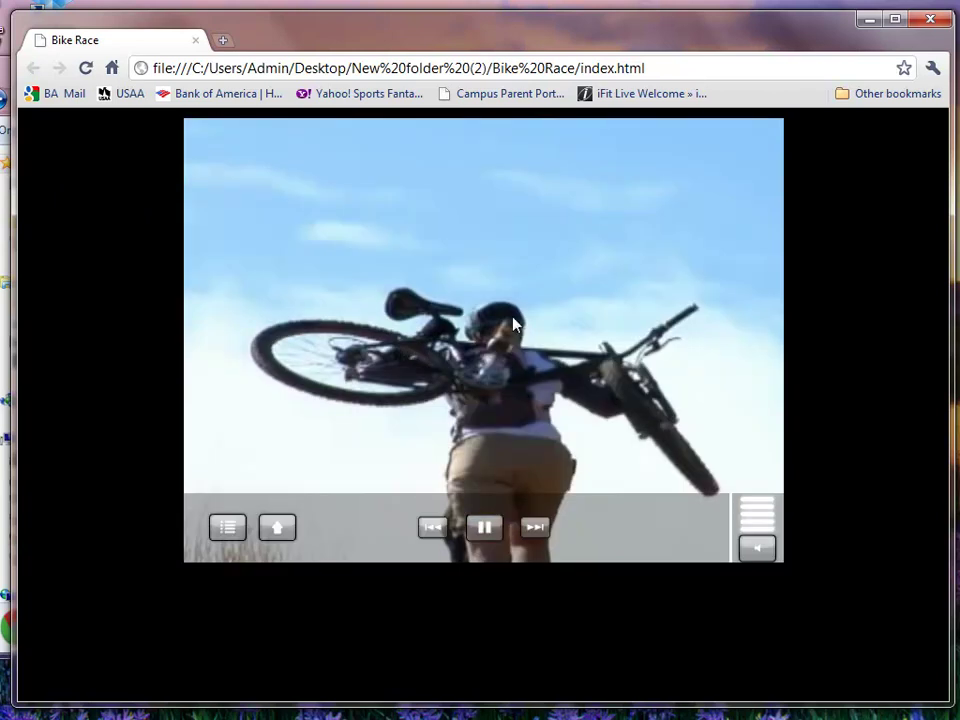
{"action": "left_click", "coordinate": [226, 528]}
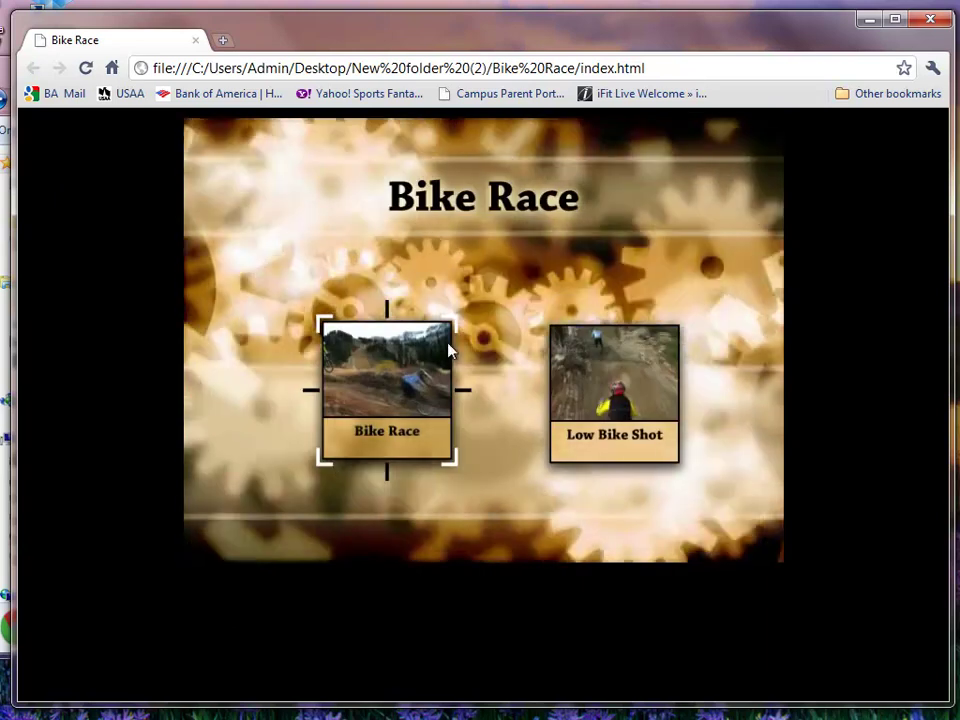
{"action": "left_click", "coordinate": [602, 378]}
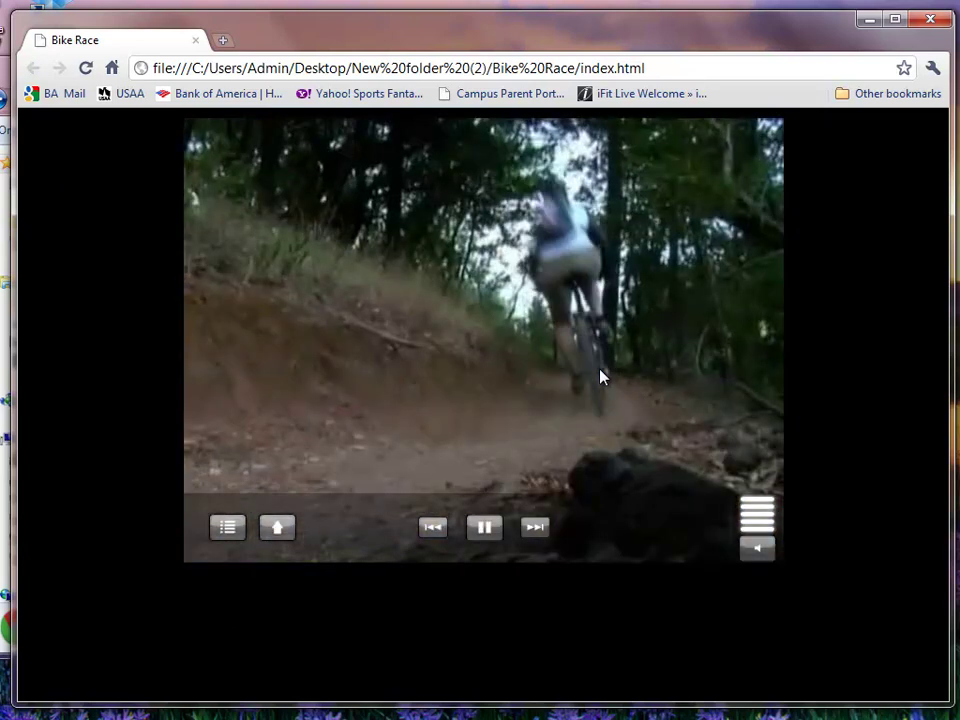